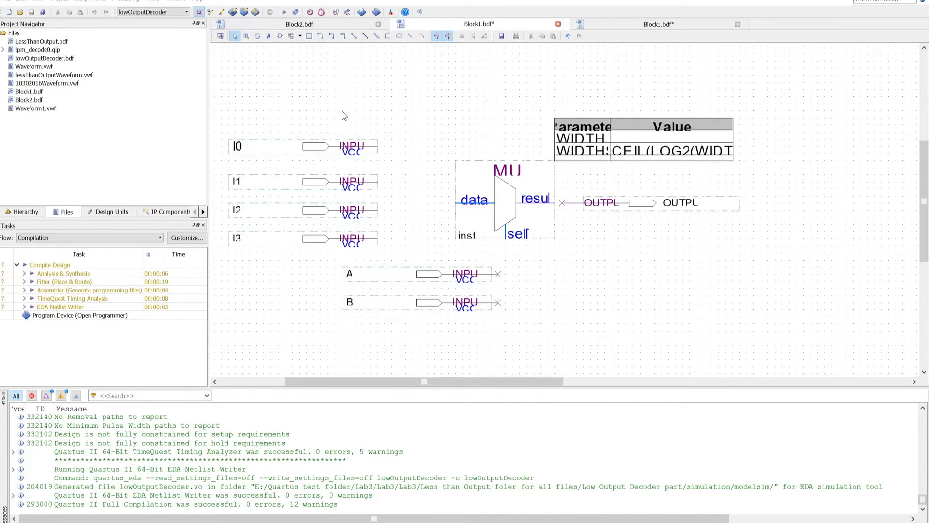
Draw a vertical bus into the MUX data input and a line from sel down past A and B
{"action": "left_click", "coordinate": [332, 36]}
{"action": "left_click_drag", "start_coordinate": [414, 132], "coordinate": [414, 252]}
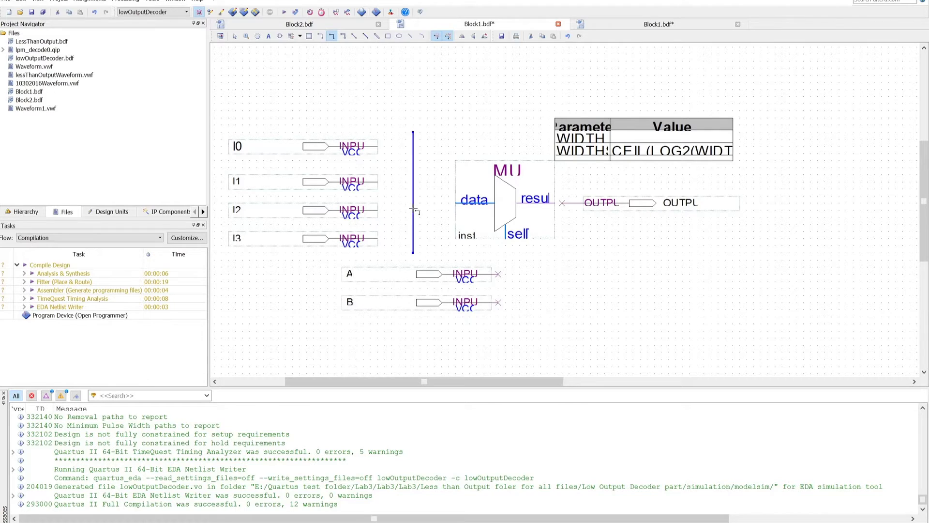
{"action": "left_click_drag", "start_coordinate": [414, 208], "coordinate": [456, 203]}
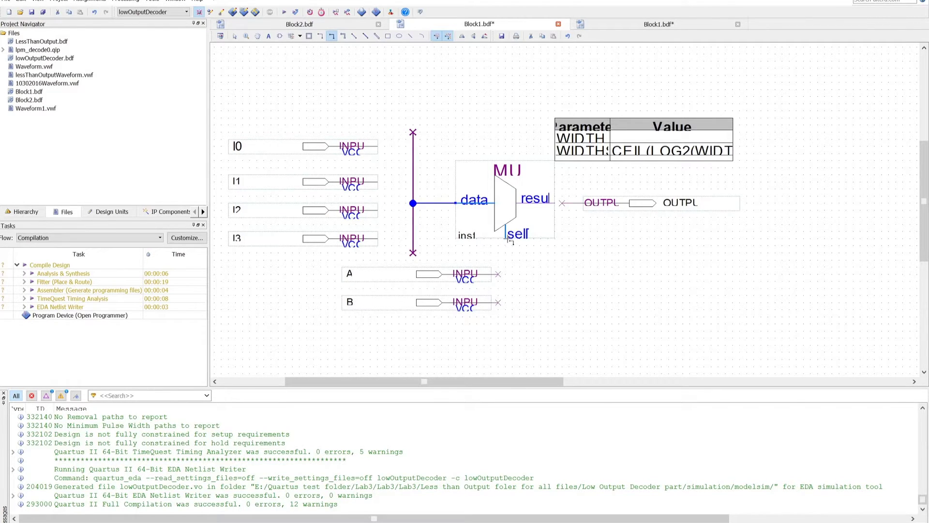
{"action": "left_click_drag", "start_coordinate": [508, 240], "coordinate": [506, 309]}
Open and dismiss the drawn line's options, then return to the Selection Tool
{"action": "right_click", "coordinate": [469, 127]}
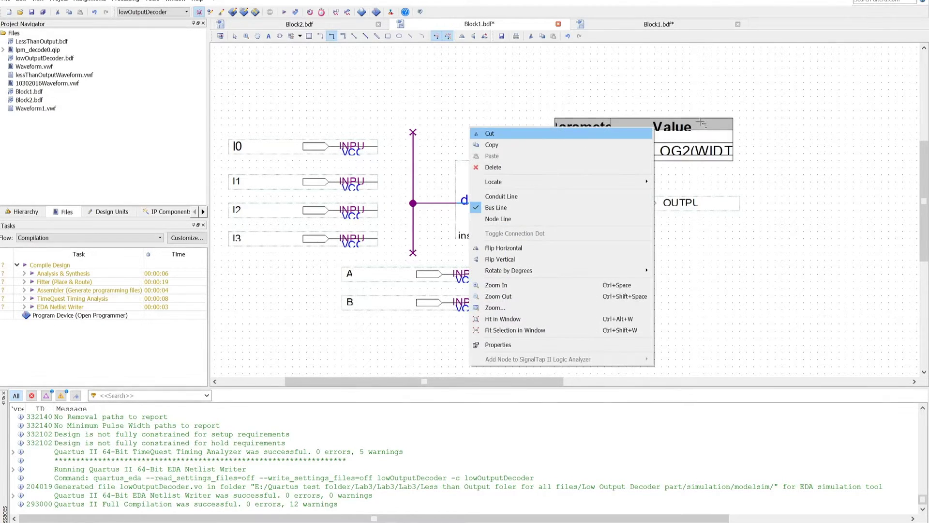
{"action": "left_click", "coordinate": [695, 125]}
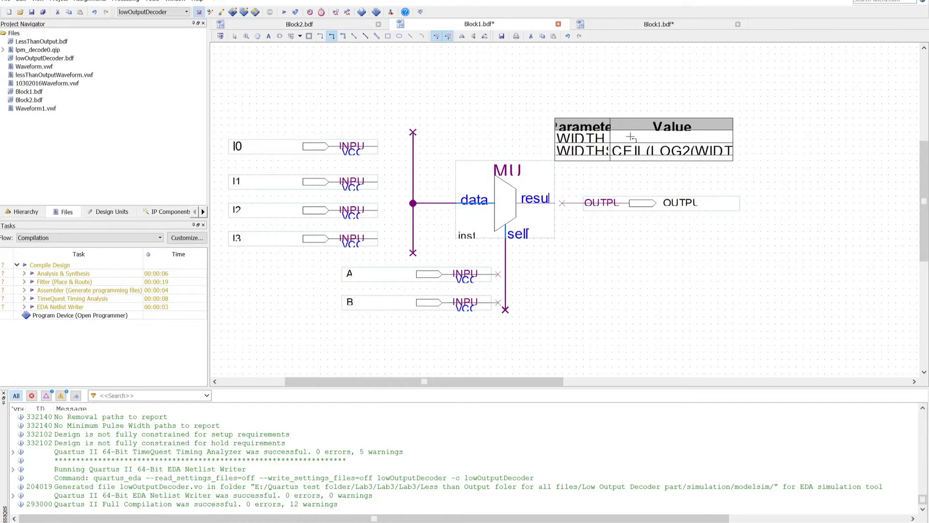
{"action": "left_click", "coordinate": [235, 35]}
Set WIDTH to 4 in the MUX symbol's Parameter tab and confirm
{"action": "double_click", "coordinate": [641, 137]}
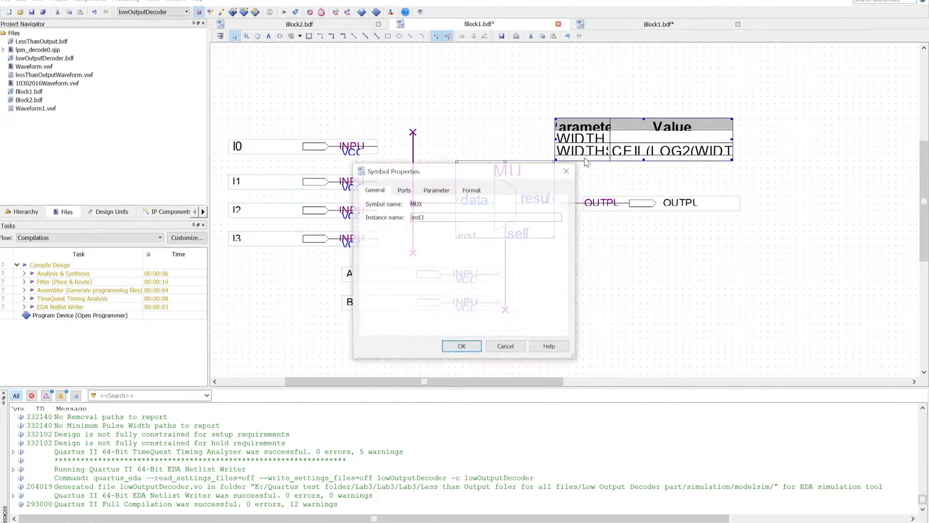
{"action": "left_click", "coordinate": [436, 189]}
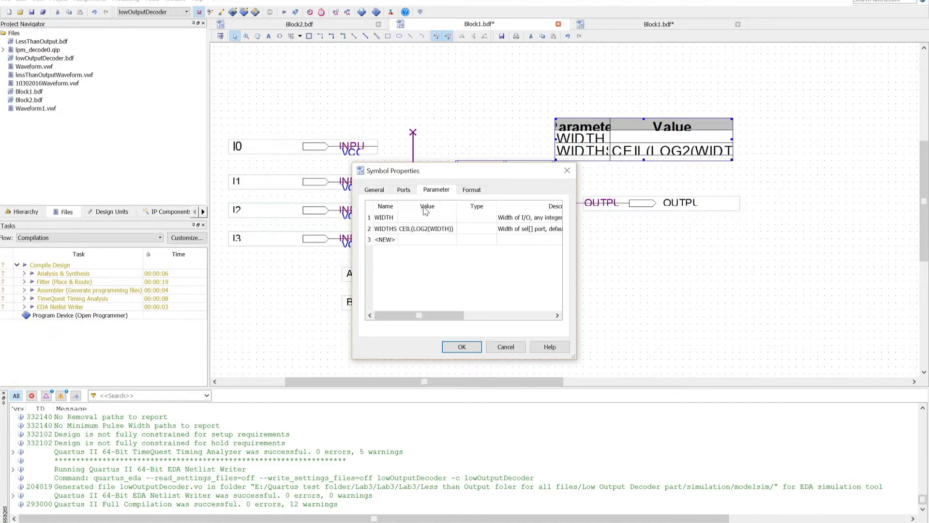
{"action": "left_click", "coordinate": [429, 221]}
{"action": "left_click", "coordinate": [428, 218]}
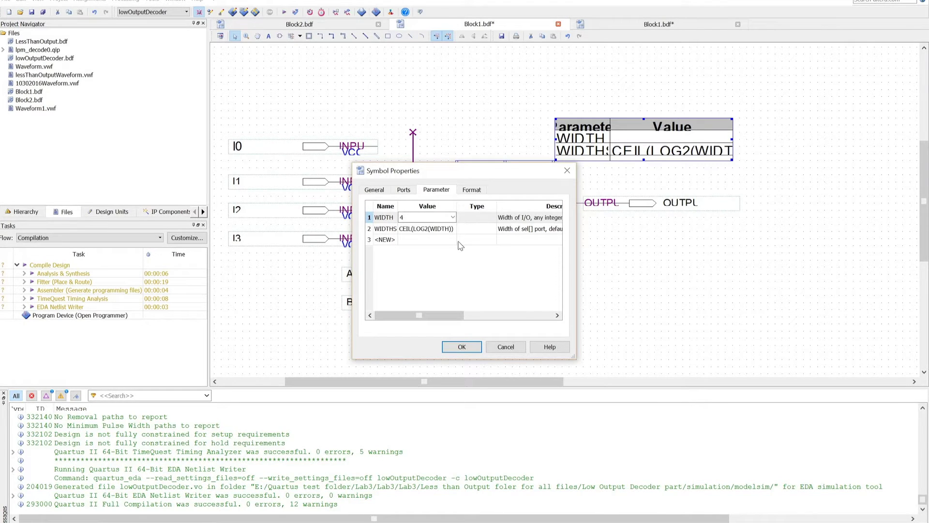
{"action": "left_click", "coordinate": [461, 347]}
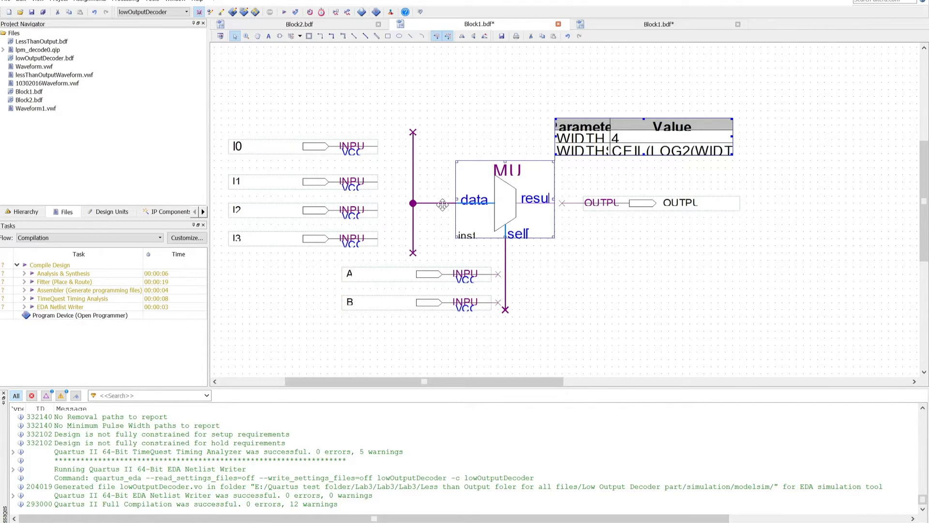
{"action": "left_click", "coordinate": [506, 254]}
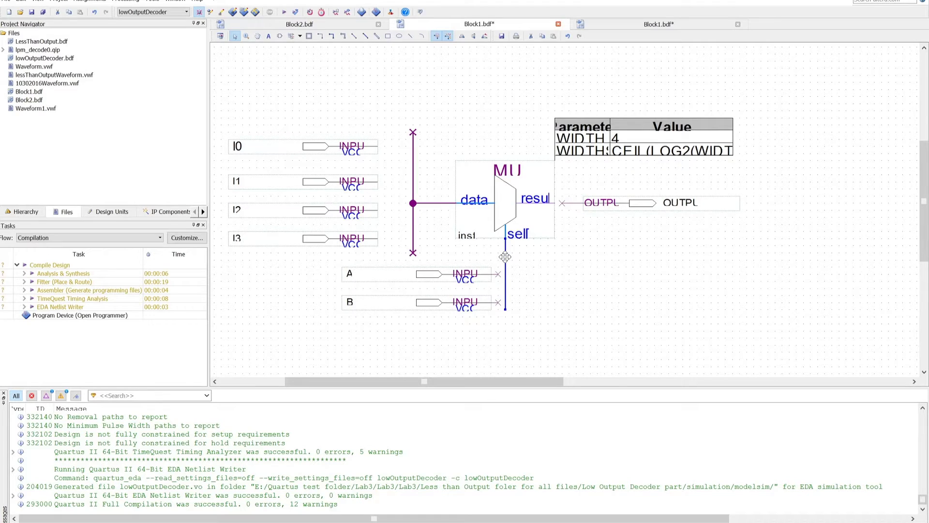
Label the MUX select wire sel[1..0] and, through its Properties, the vertical bus data[3..0]
{"action": "type", "text": "sel"}
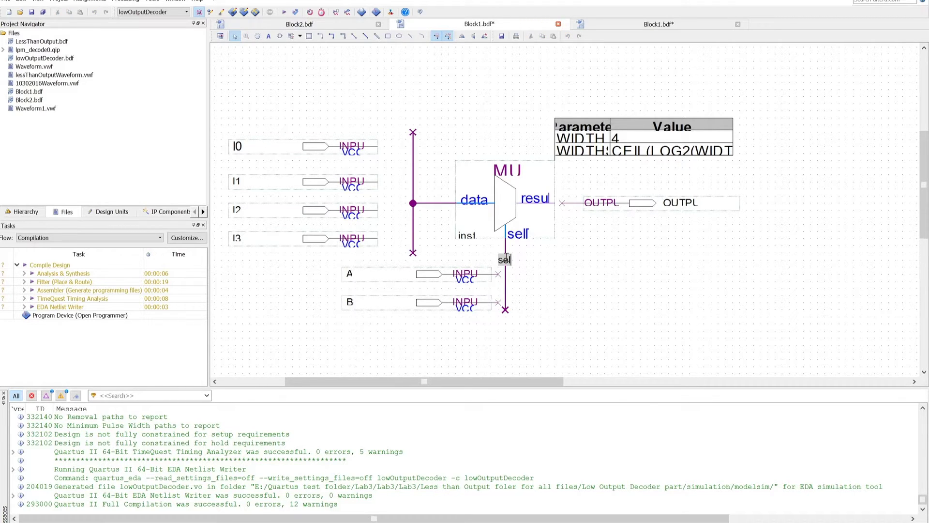
{"action": "type", "text": "[1..0]"}
{"action": "key", "text": "Return"}
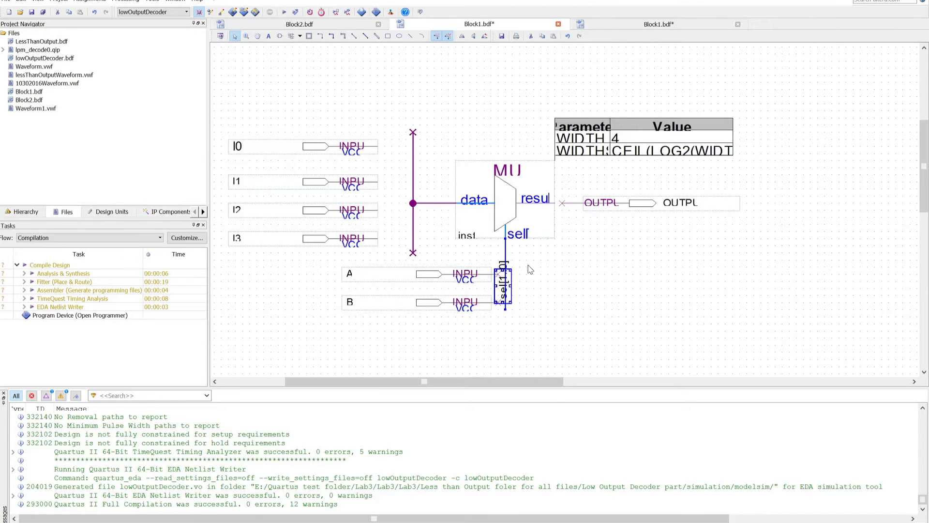
{"action": "left_click", "coordinate": [432, 202]}
{"action": "right_click", "coordinate": [431, 201]}
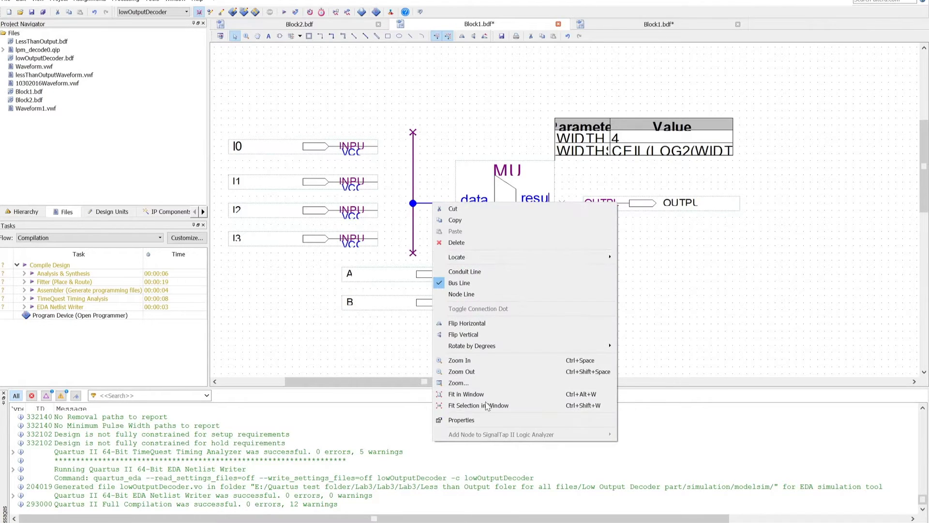
{"action": "left_click", "coordinate": [479, 419]}
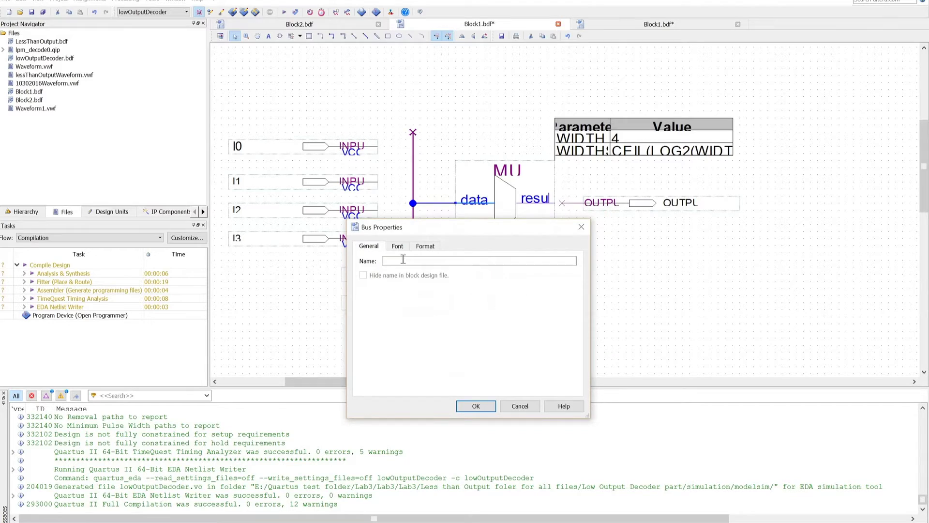
{"action": "type", "text": "data[3..0"}
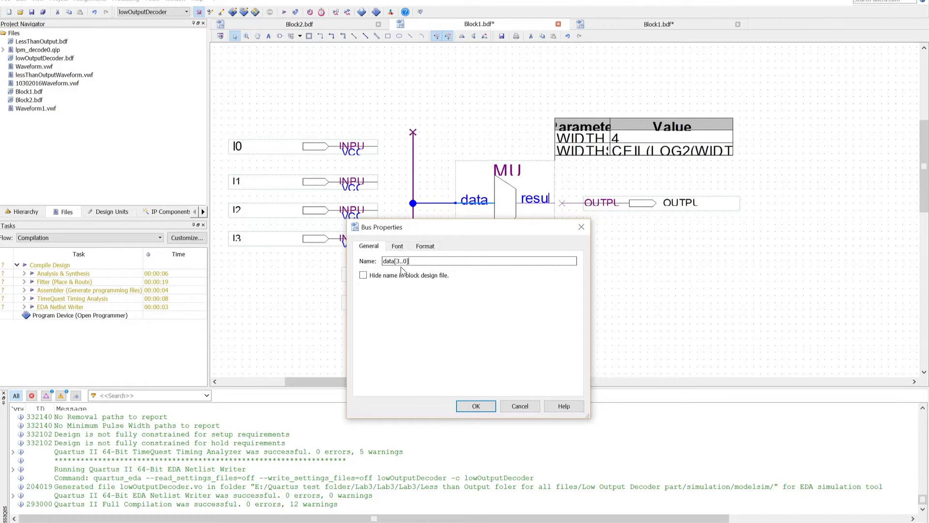
{"action": "key", "text": "Return"}
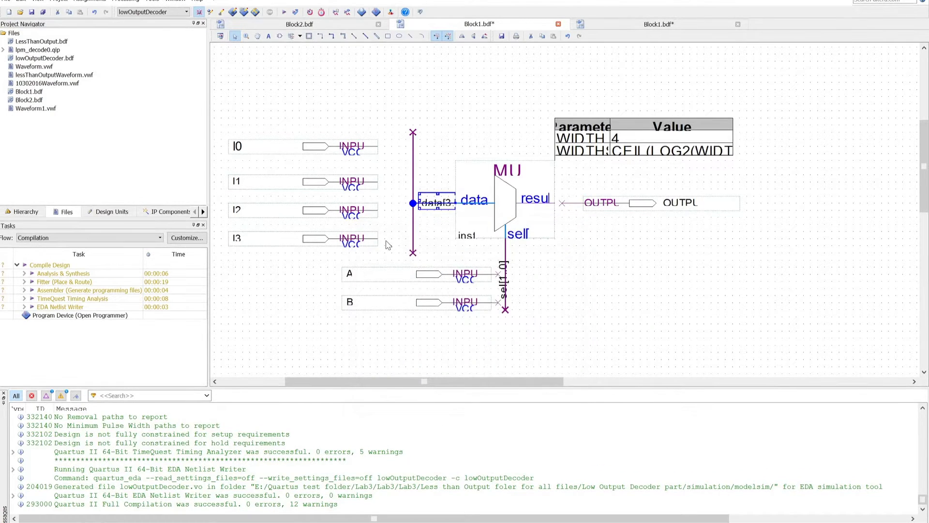
Draw wires from I0, I1, I2 and I3 to the data bus and from input A to the sel bus
{"action": "left_click", "coordinate": [320, 36]}
{"action": "left_click_drag", "start_coordinate": [377, 146], "coordinate": [412, 146]}
{"action": "left_click_drag", "start_coordinate": [378, 181], "coordinate": [413, 181]}
{"action": "left_click_drag", "start_coordinate": [378, 210], "coordinate": [412, 210]}
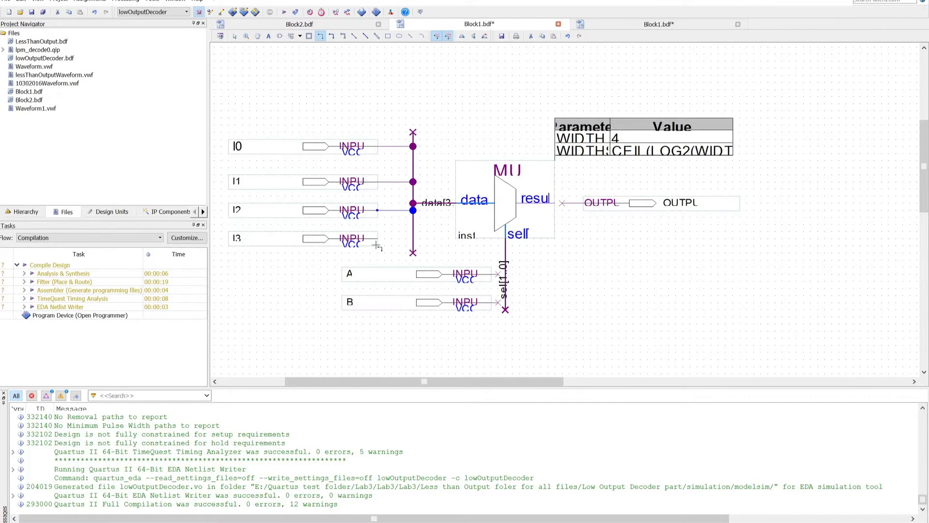
{"action": "left_click_drag", "start_coordinate": [378, 238], "coordinate": [412, 238]}
{"action": "left_click_drag", "start_coordinate": [499, 273], "coordinate": [505, 302]}
{"action": "left_click", "coordinate": [234, 36]}
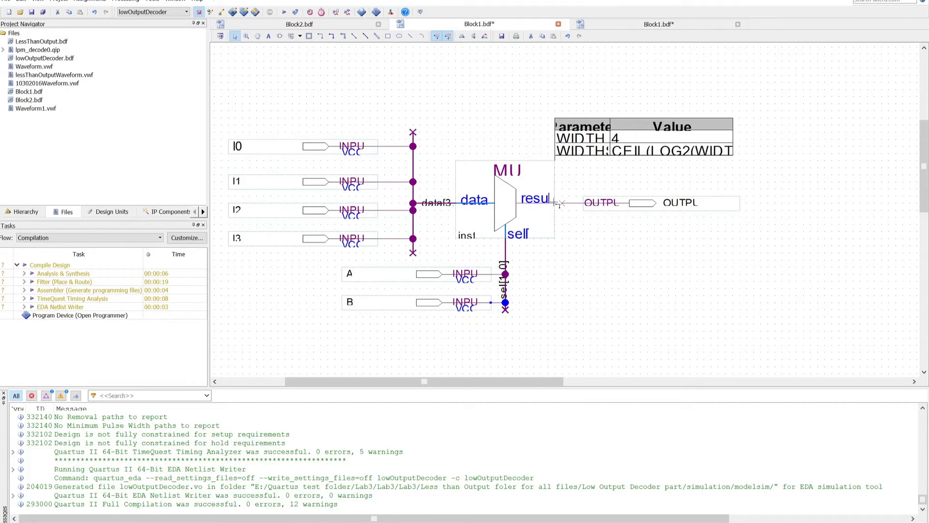
Name the I0 and I1 wires data[0] and data[1] through wire Properties
{"action": "left_click", "coordinate": [387, 146]}
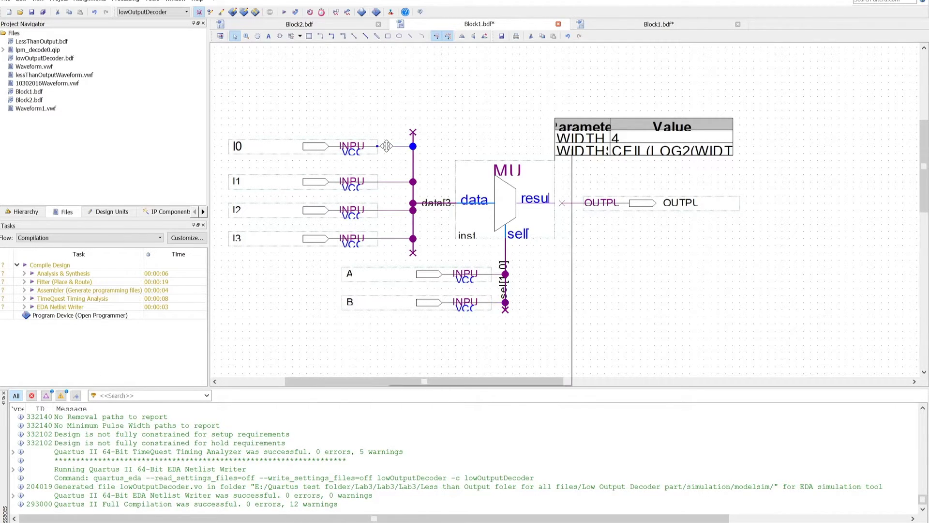
{"action": "right_click", "coordinate": [387, 146]}
{"action": "left_click", "coordinate": [444, 364]}
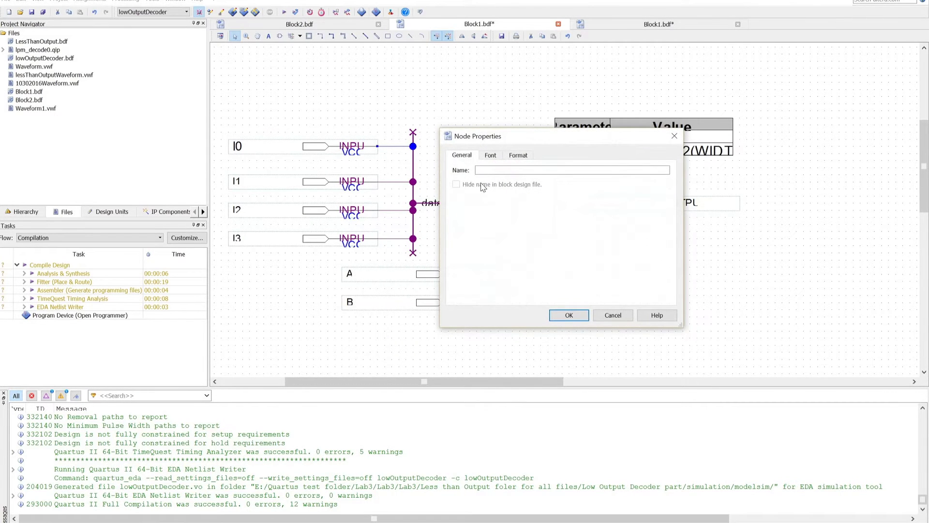
{"action": "type", "text": "d"}
{"action": "key", "text": "BackSpace"}
{"action": "type", "text": "data[0"}
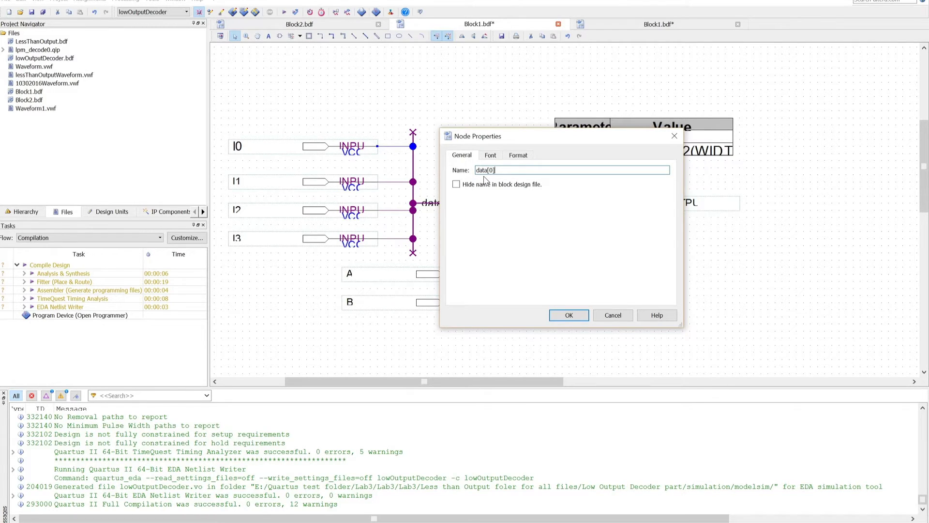
{"action": "key", "text": "Return"}
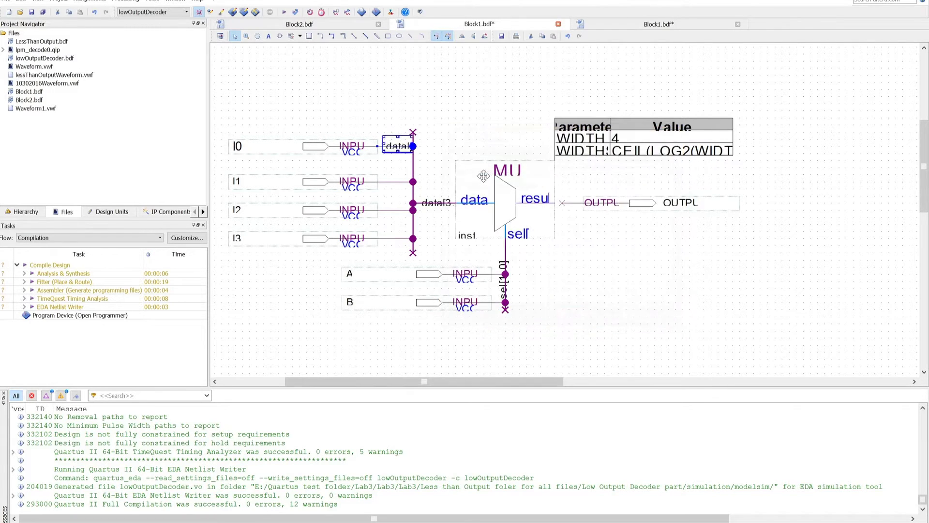
{"action": "right_click", "coordinate": [388, 181]}
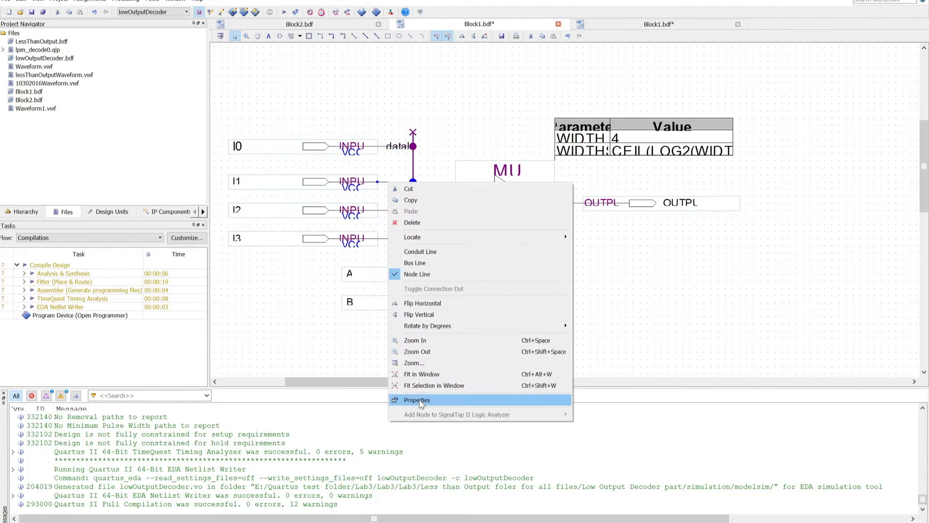
{"action": "left_click", "coordinate": [430, 398]}
{"action": "type", "text": "data[1"}
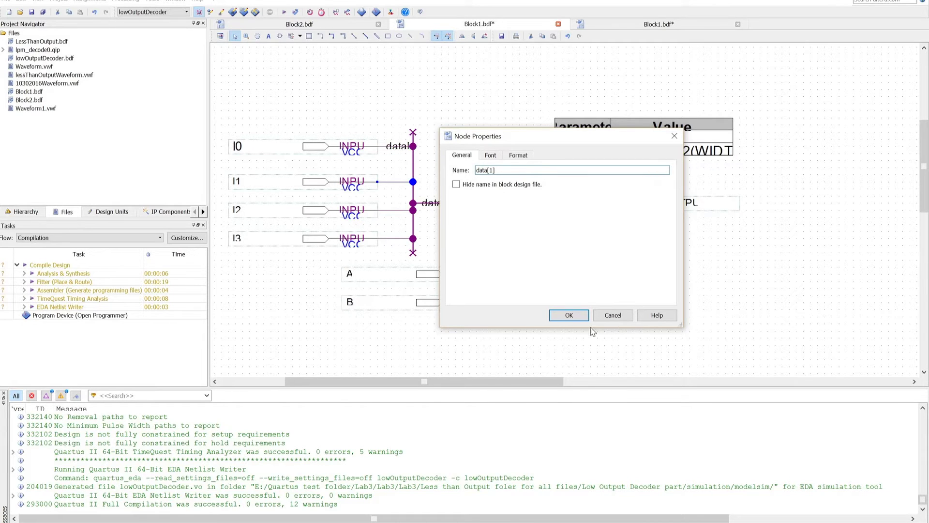
{"action": "left_click", "coordinate": [571, 316]}
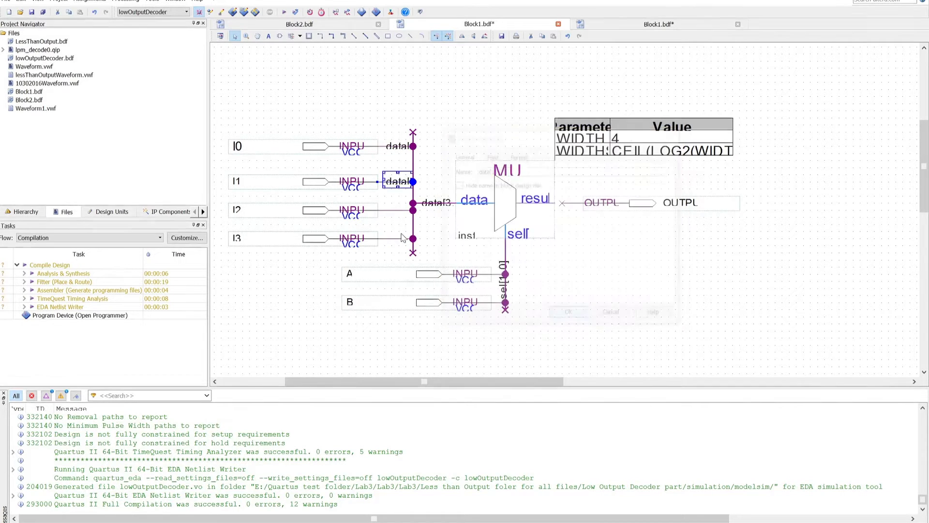
Name the I2 and I3 wires data[2] and data[3]
{"action": "right_click", "coordinate": [390, 210]}
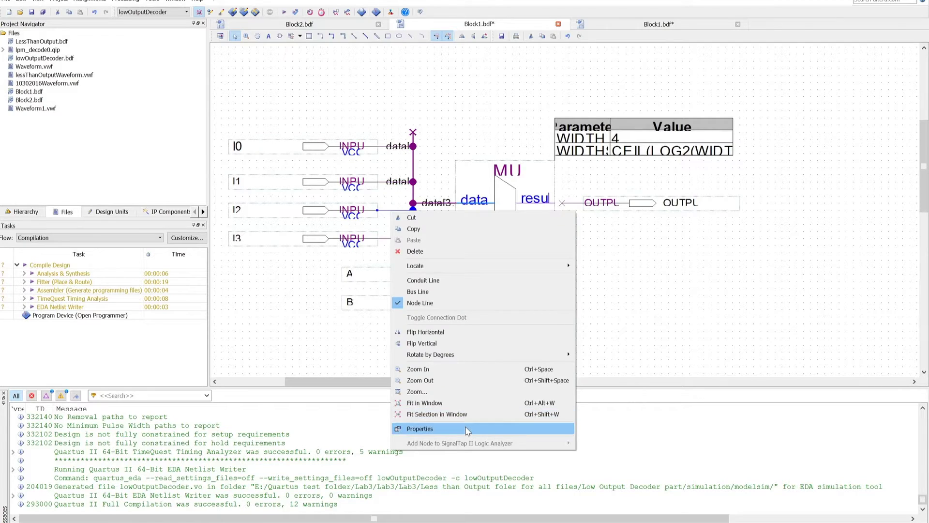
{"action": "left_click", "coordinate": [454, 428]}
{"action": "left_click", "coordinate": [503, 170]}
{"action": "type", "text": "d"}
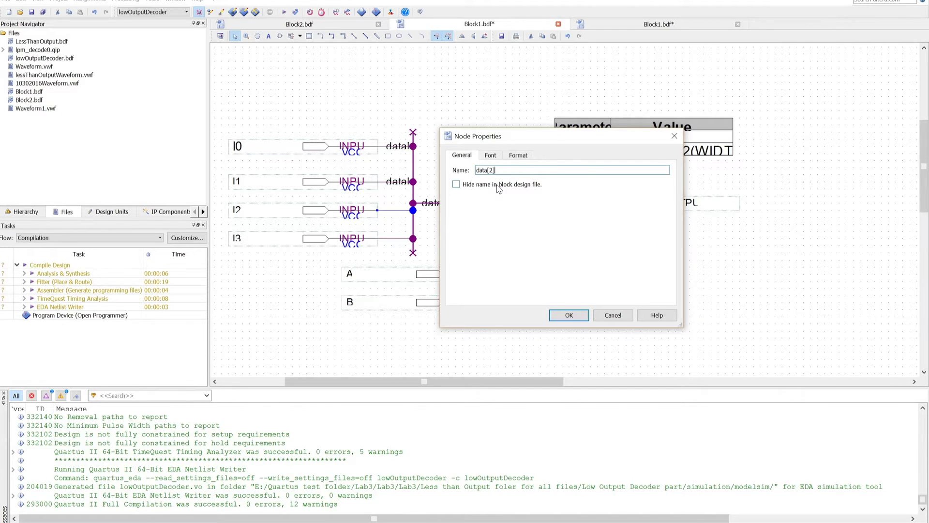
{"action": "type", "text": "ata[2]"}
{"action": "key", "text": "Return"}
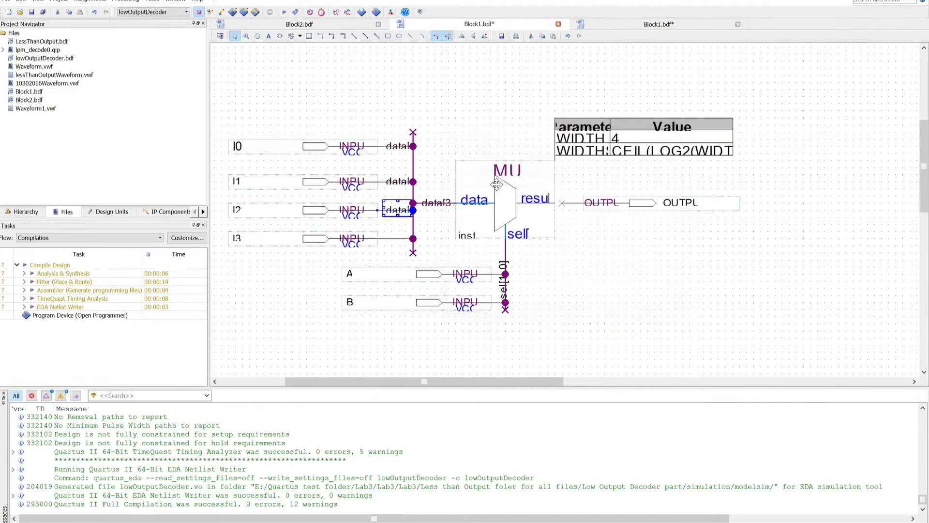
{"action": "left_click", "coordinate": [390, 239]}
{"action": "type", "text": "data[3"}
{"action": "key", "text": "Return"}
Label input A's wire sel[0], the select bus sel[1..0] and B's wire sel[1]
{"action": "left_click", "coordinate": [497, 274]}
{"action": "type", "text": "sel"}
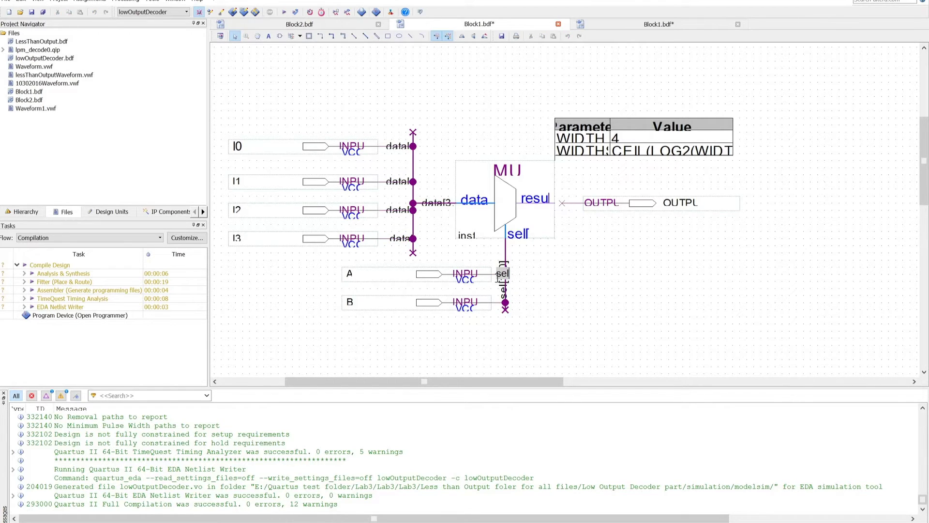
{"action": "type", "text": "[0"}
{"action": "double_click", "coordinate": [498, 281]}
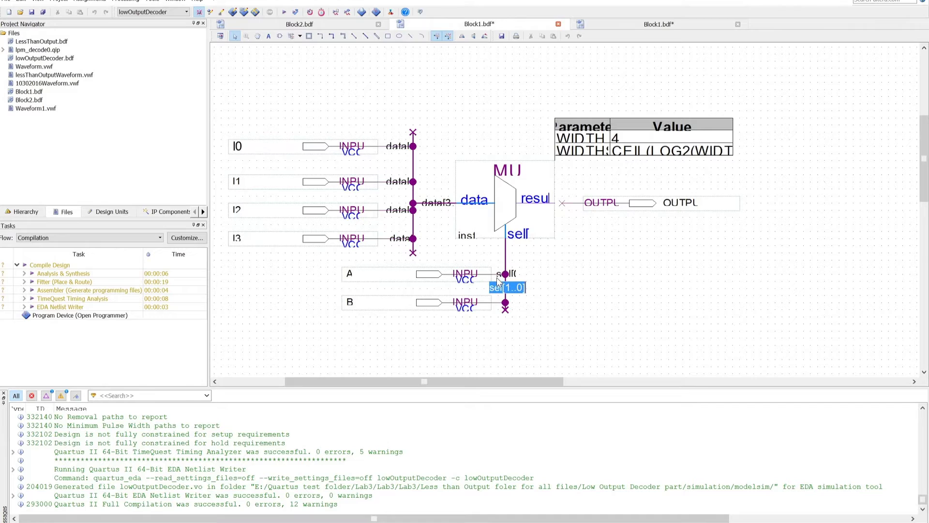
{"action": "left_click", "coordinate": [496, 302]}
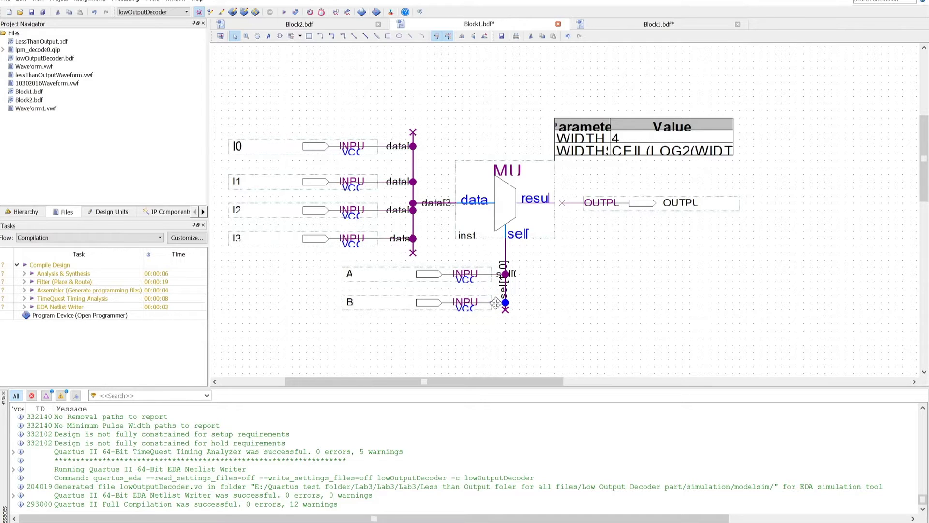
{"action": "right_click", "coordinate": [496, 302]}
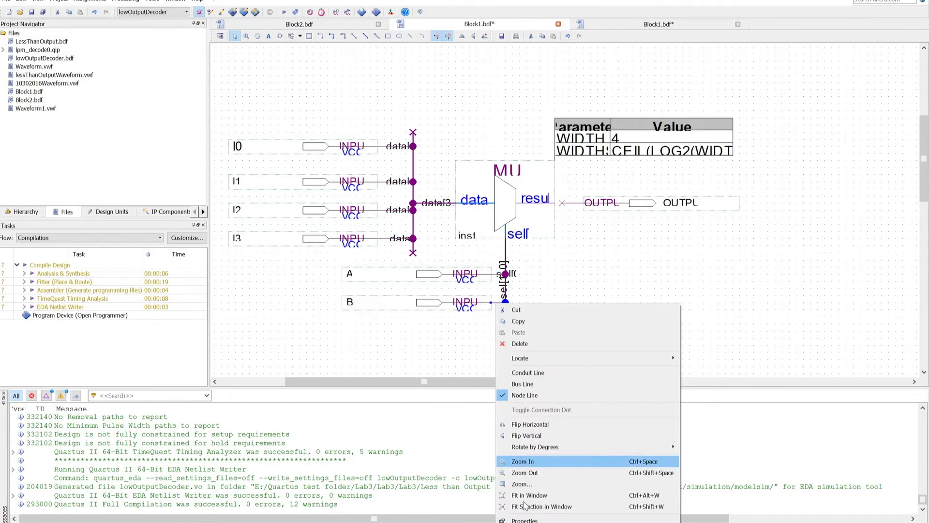
{"action": "left_click", "coordinate": [525, 519]}
{"action": "type", "text": "sel[1"}
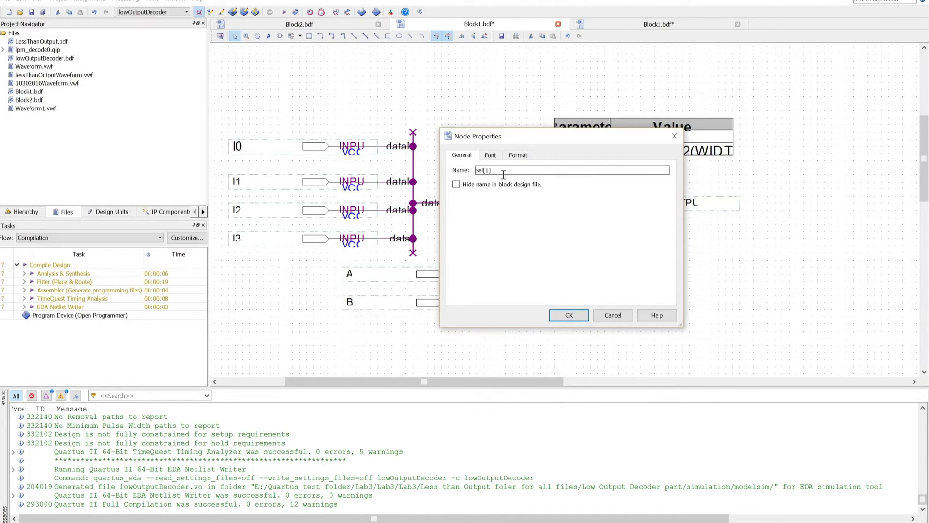
{"action": "key", "text": "Return"}
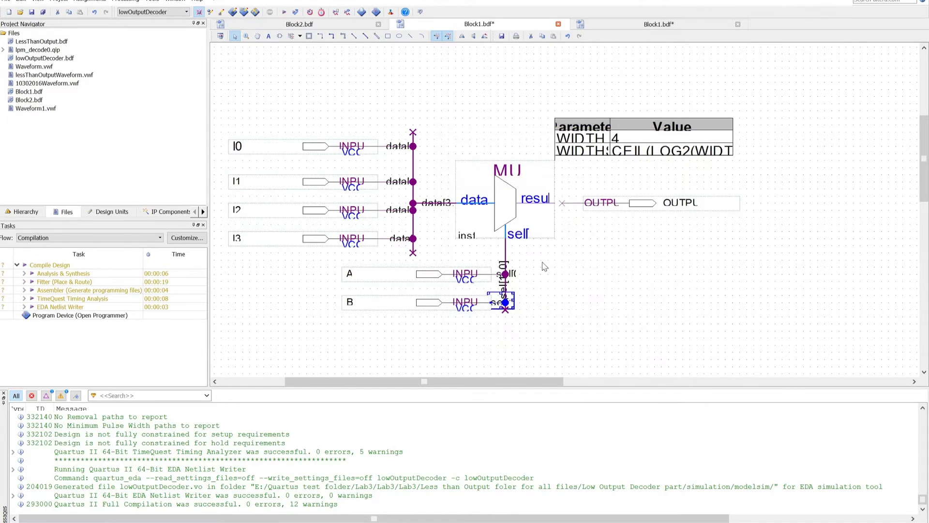
{"action": "left_click", "coordinate": [554, 289]}
Shift the OUTPUT pin slightly left, then run a full compilation and acknowledge the success message
{"action": "left_click", "coordinate": [647, 202]}
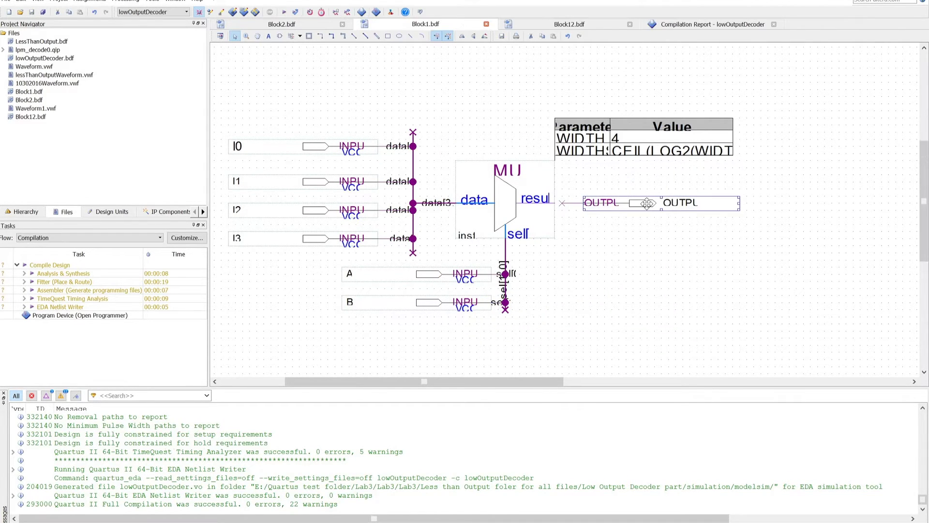
{"action": "left_click_drag", "start_coordinate": [643, 205], "coordinate": [637, 204]}
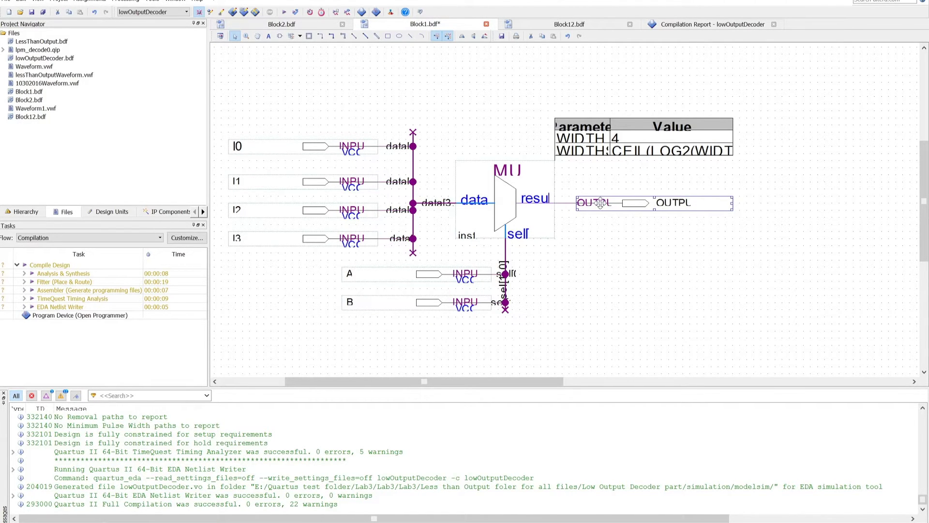
{"action": "left_click", "coordinate": [285, 14]}
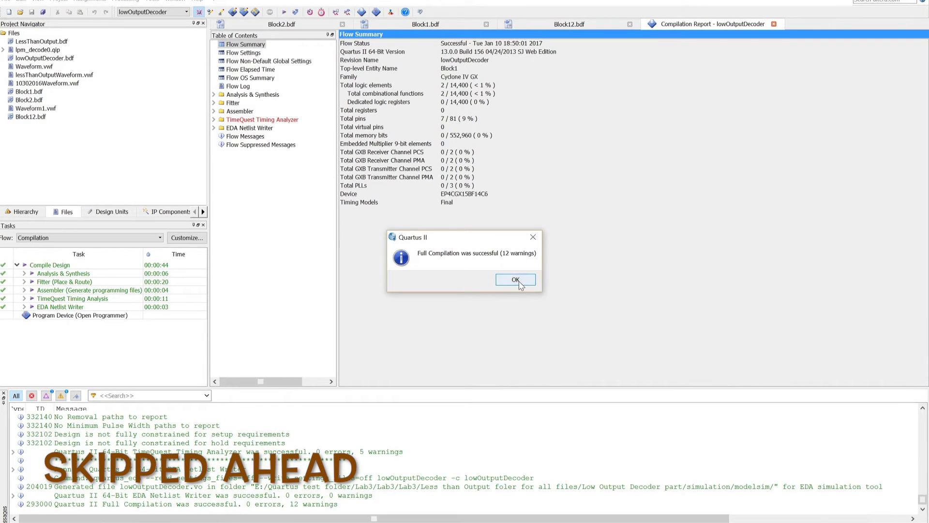
{"action": "left_click", "coordinate": [520, 283]}
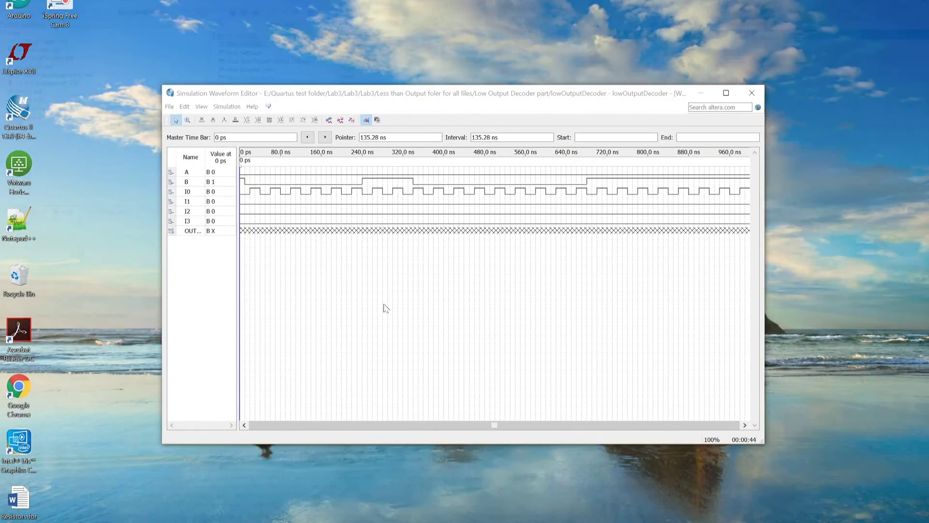
Run a functional simulation, enlarge the results to review the OUT waveform, then close both windows
{"action": "left_click", "coordinate": [479, 509]}
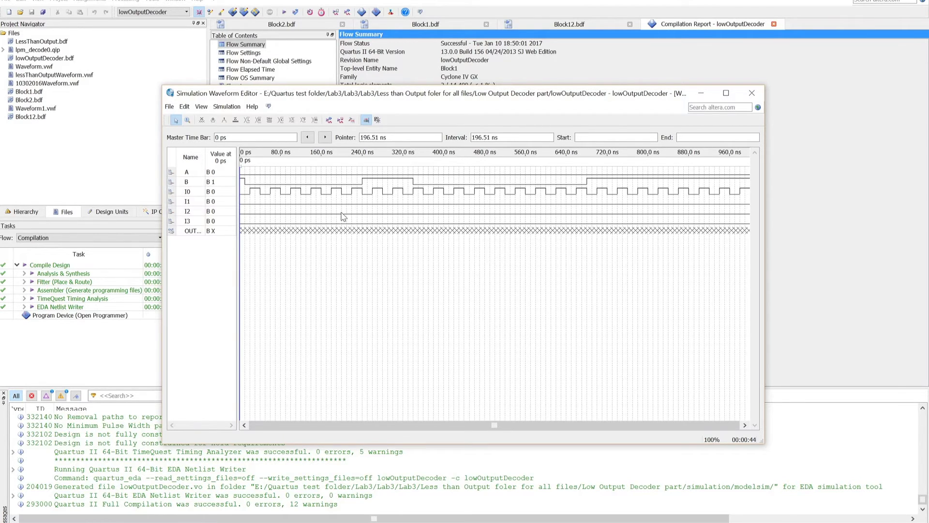
{"action": "left_click", "coordinate": [329, 120]}
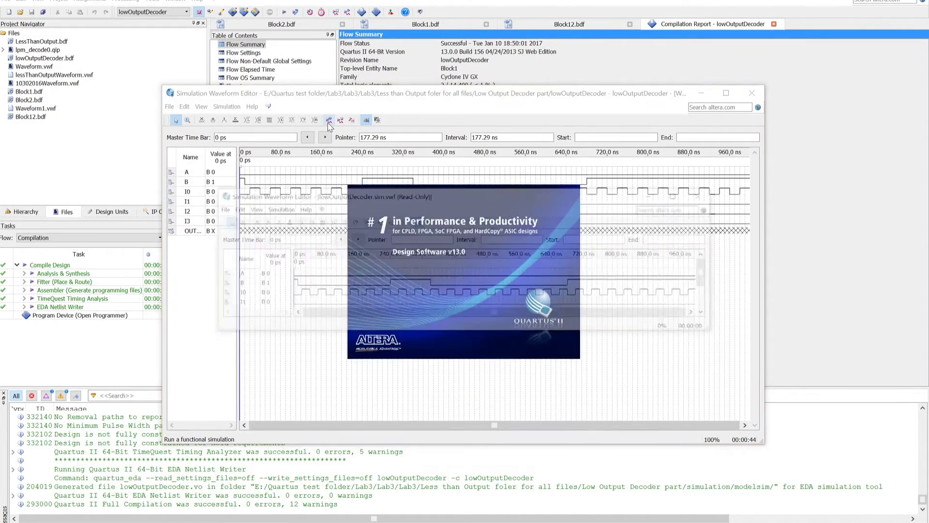
{"action": "left_click_drag", "start_coordinate": [335, 199], "coordinate": [228, 117]}
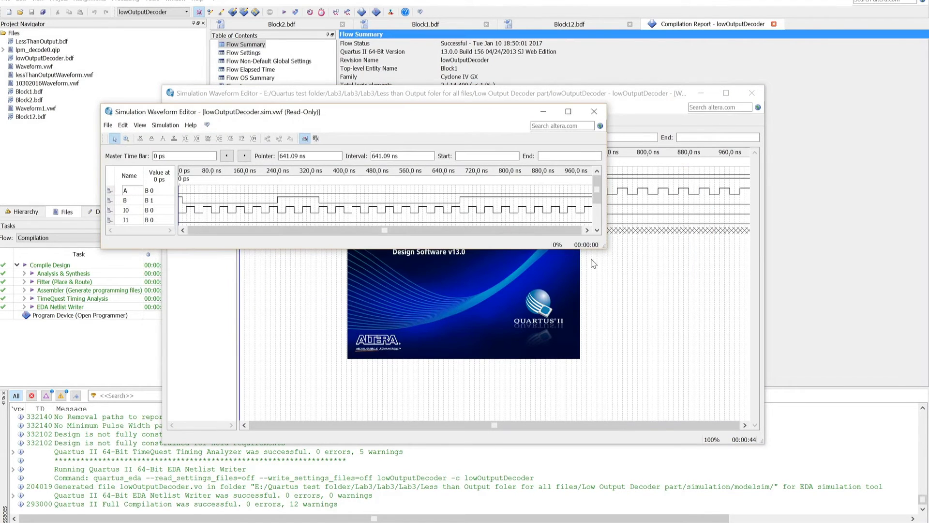
{"action": "left_click_drag", "start_coordinate": [603, 250], "coordinate": [817, 302]}
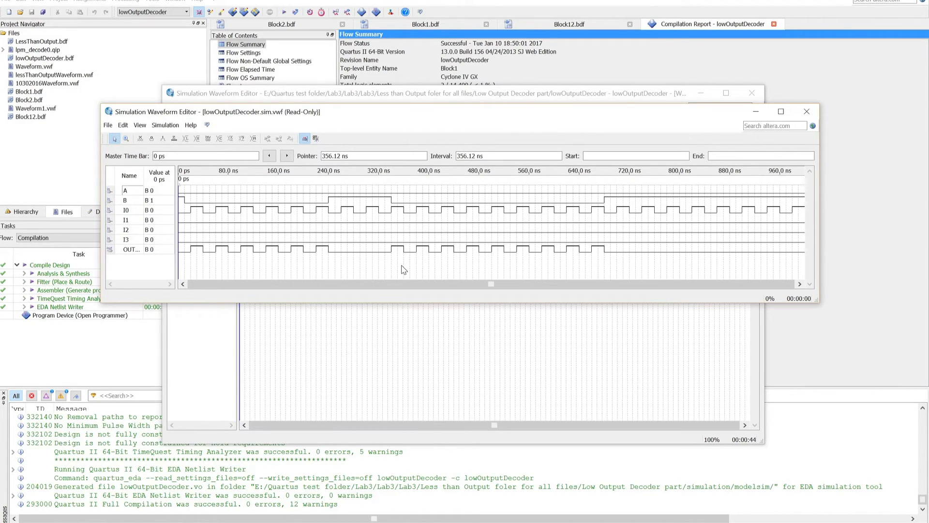
{"action": "left_click", "coordinate": [718, 103]}
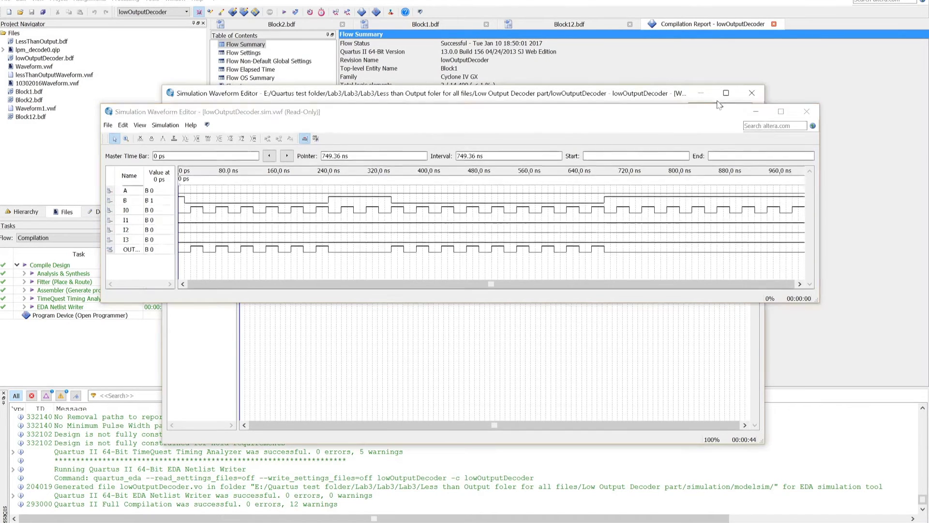
{"action": "left_click", "coordinate": [700, 93]}
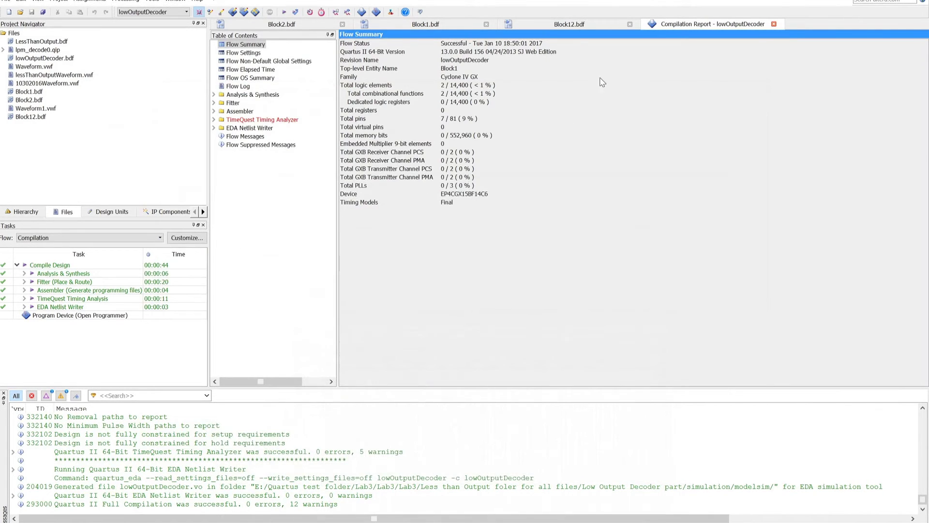
Switch to Block12.bdf and name its vertical bus select[3..0] through bus Properties
{"action": "left_click", "coordinate": [568, 25]}
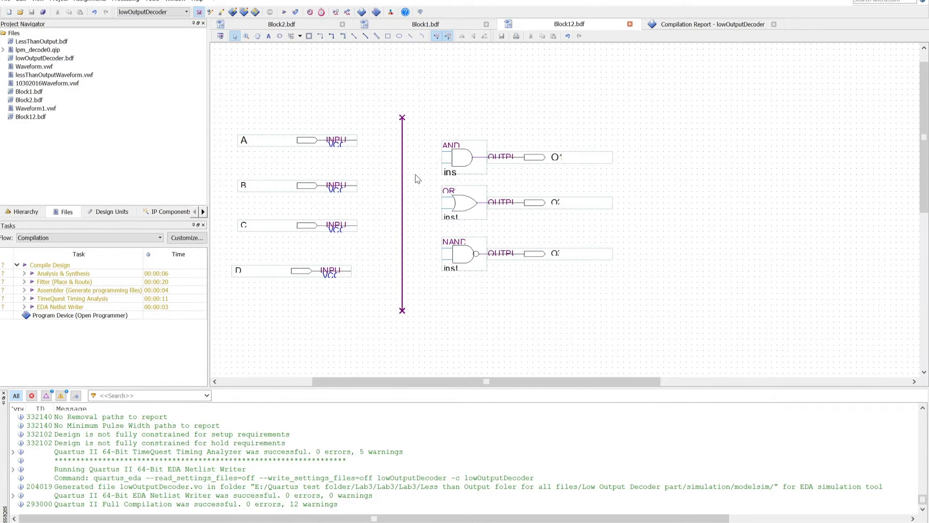
{"action": "right_click", "coordinate": [402, 123]}
{"action": "left_click", "coordinate": [459, 342]}
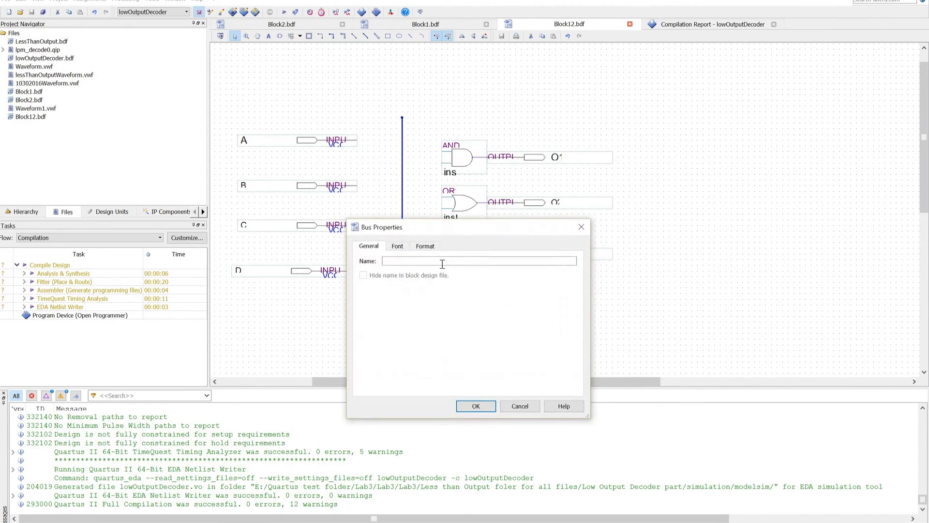
{"action": "type", "text": "t"}
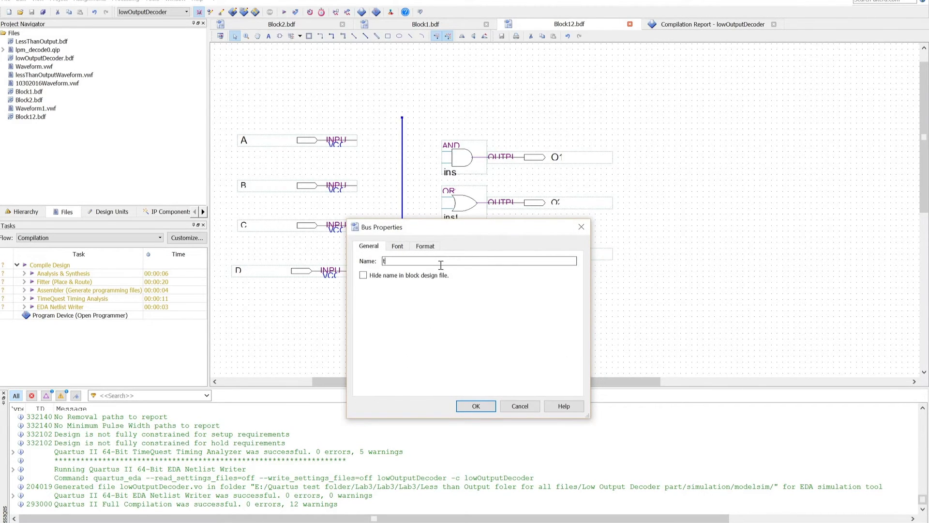
{"action": "key", "text": "BackSpace"}
{"action": "key", "text": "BackSpace"}
{"action": "type", "text": "se"}
{"action": "key", "text": "Return"}
Draw wires from inputs A, B, C and D to the select bus
{"action": "mouse_move", "coordinate": [357, 140]}
{"action": "left_mouse_down"}
{"action": "mouse_move", "coordinate": [389, 156]}
{"action": "mouse_move", "coordinate": [402, 140]}
{"action": "left_mouse_up"}
{"action": "left_click_drag", "start_coordinate": [357, 185], "coordinate": [402, 185]}
{"action": "left_click_drag", "start_coordinate": [357, 225], "coordinate": [402, 225]}
{"action": "left_click_drag", "start_coordinate": [351, 270], "coordinate": [402, 270]}
{"action": "key", "text": "Escape"}
Label the A–C wires select[0]–select[2] and draw a wire from the bus to the AND gate
{"action": "left_click", "coordinate": [381, 140]}
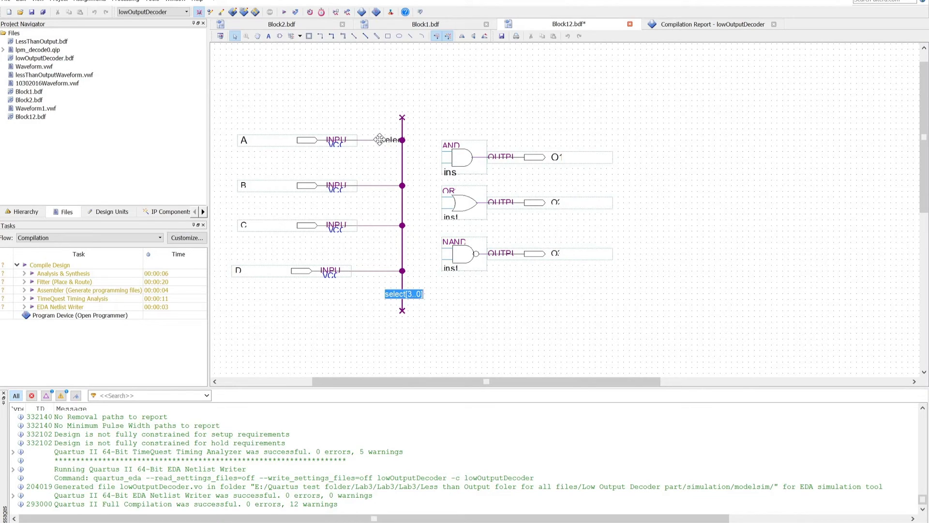
{"action": "left_click", "coordinate": [380, 185]}
{"action": "type", "text": "sele"}
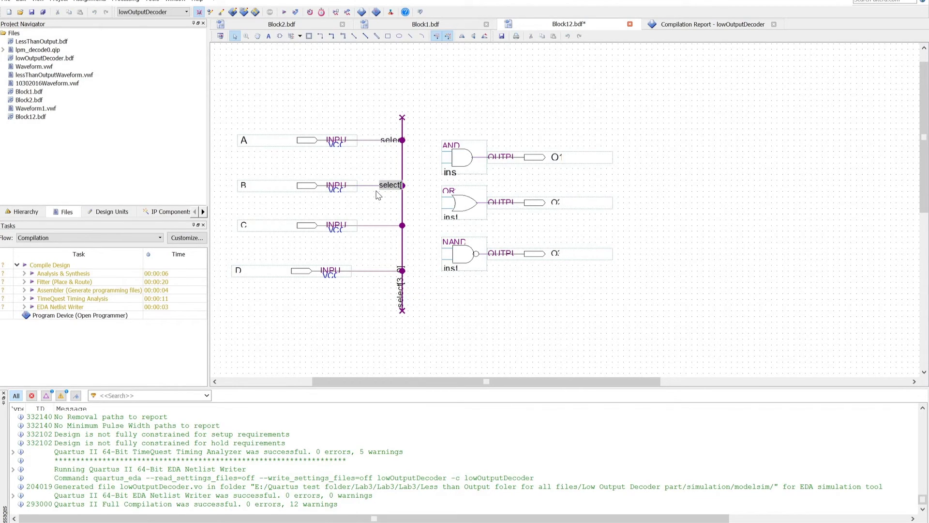
{"action": "left_click", "coordinate": [363, 225]}
{"action": "type", "text": "select"}
{"action": "left_click", "coordinate": [365, 235]}
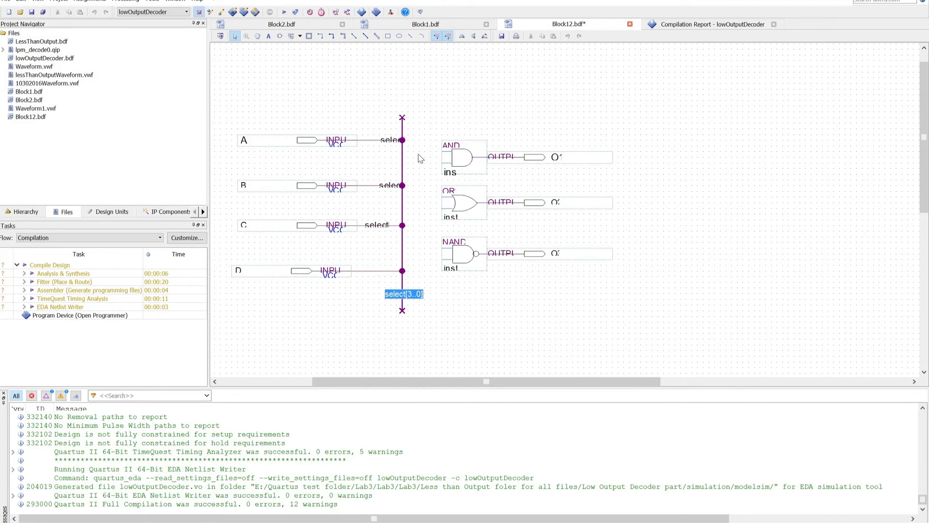
{"action": "left_click", "coordinate": [321, 36]}
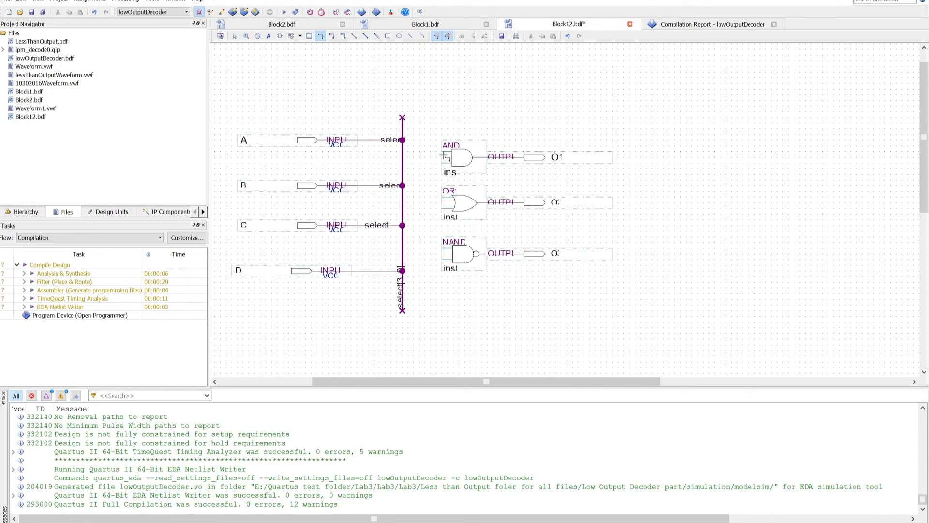
{"action": "mouse_move", "coordinate": [403, 151]}
{"action": "left_mouse_down"}
{"action": "mouse_move", "coordinate": [441, 151]}
{"action": "mouse_move", "coordinate": [423, 163]}
{"action": "mouse_move", "coordinate": [442, 163]}
{"action": "left_mouse_up"}
Name the upper AND gate input wire select[0]
{"action": "left_click", "coordinate": [235, 37]}
{"action": "type", "text": "se"}
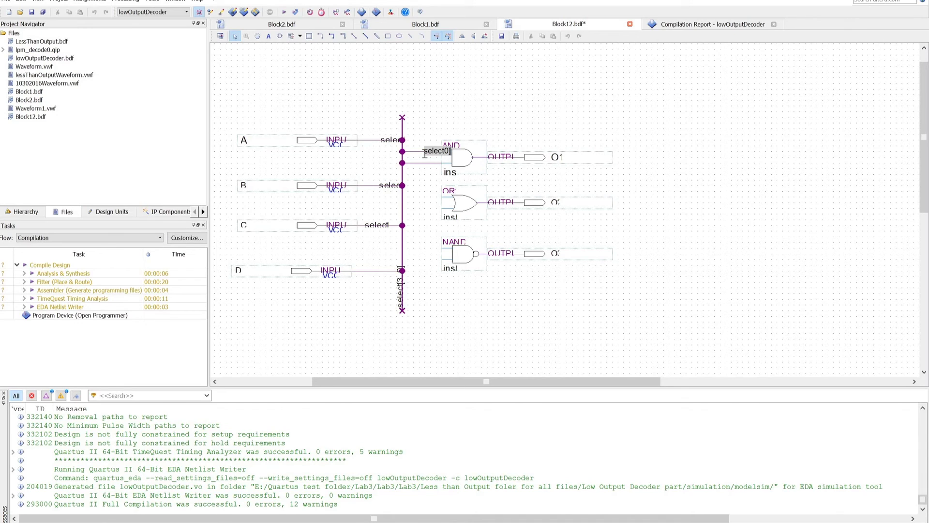
{"action": "key", "text": "Return"}
Name input D's wire select[3] and the lower AND gate input wire select[3]
{"action": "left_click", "coordinate": [422, 162]}
{"action": "left_click", "coordinate": [371, 270]}
{"action": "left_click", "coordinate": [372, 294]}
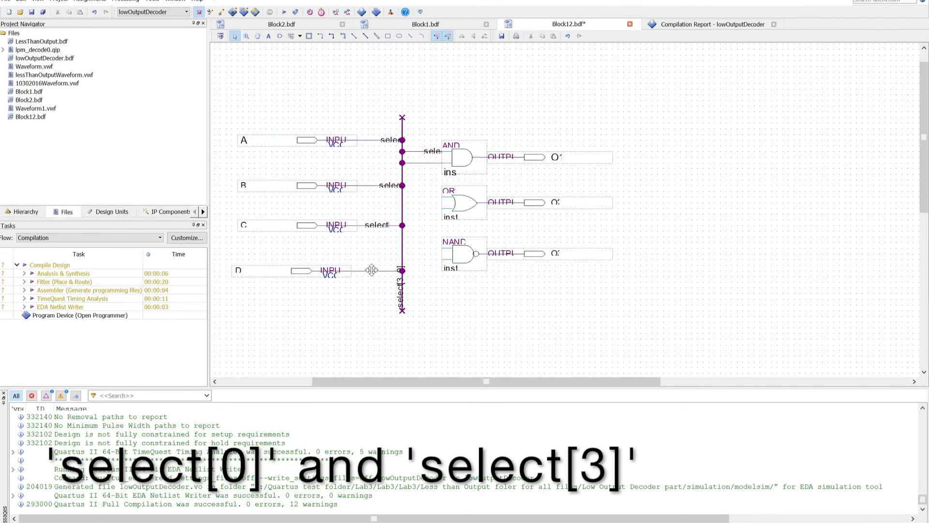
{"action": "type", "text": "select[3"}
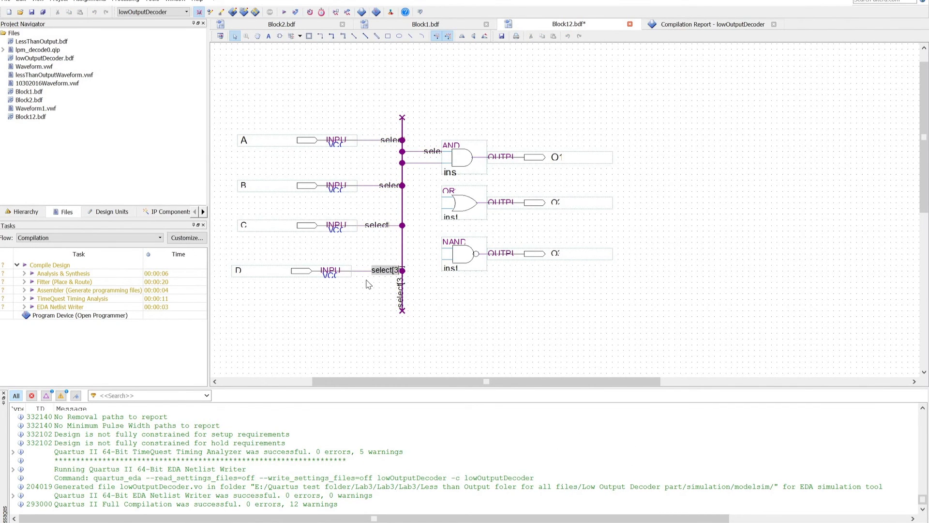
{"action": "key", "text": "Return"}
{"action": "type", "text": "select[3"}
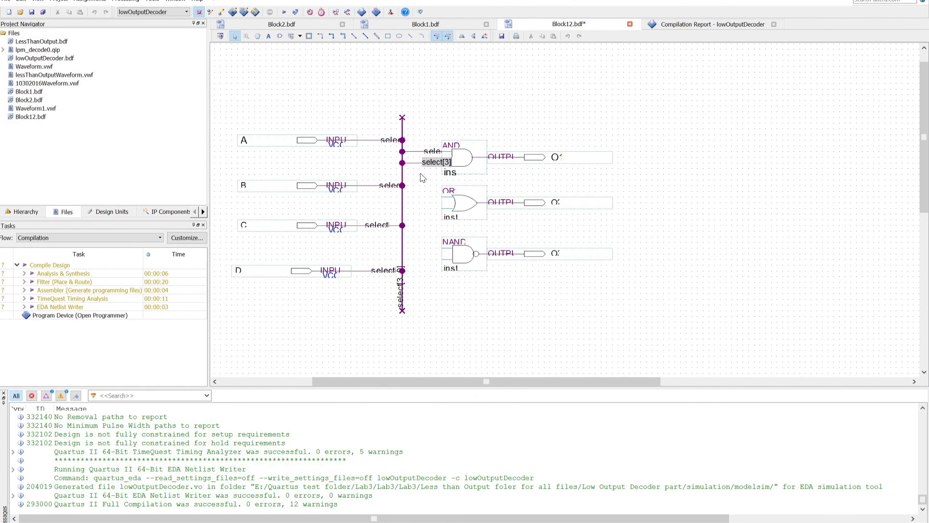
{"action": "key", "text": "Return"}
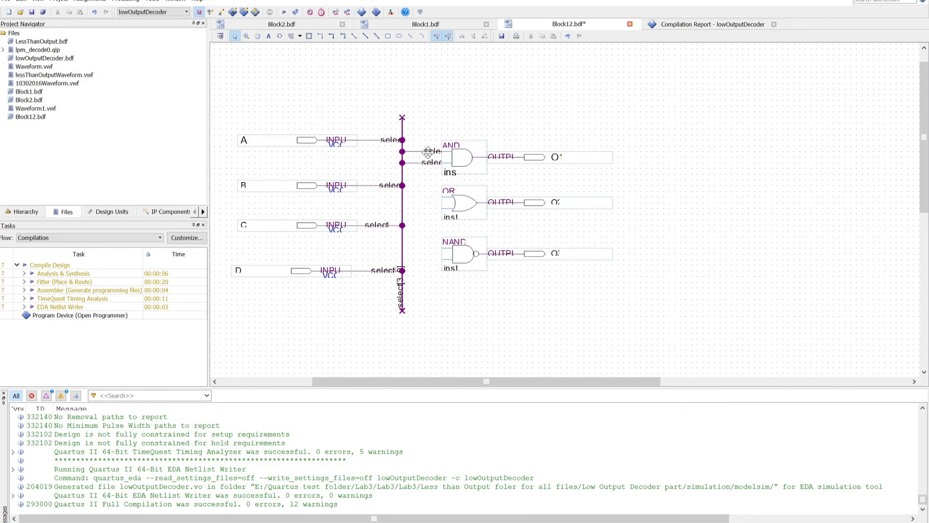